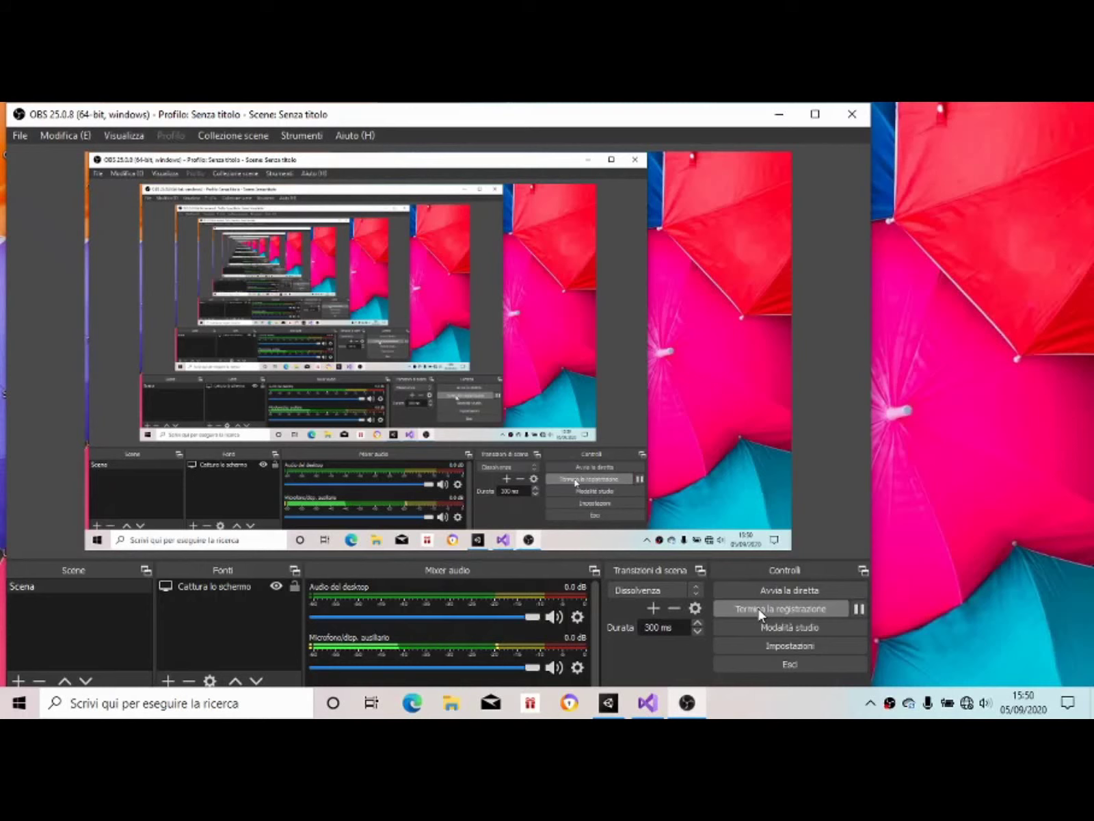
- Start the OBS recording and bring up Unity showing Chr_Zcharacter_01 with its Mortenemico script
{"action": "left_click", "coordinate": [688, 707]}
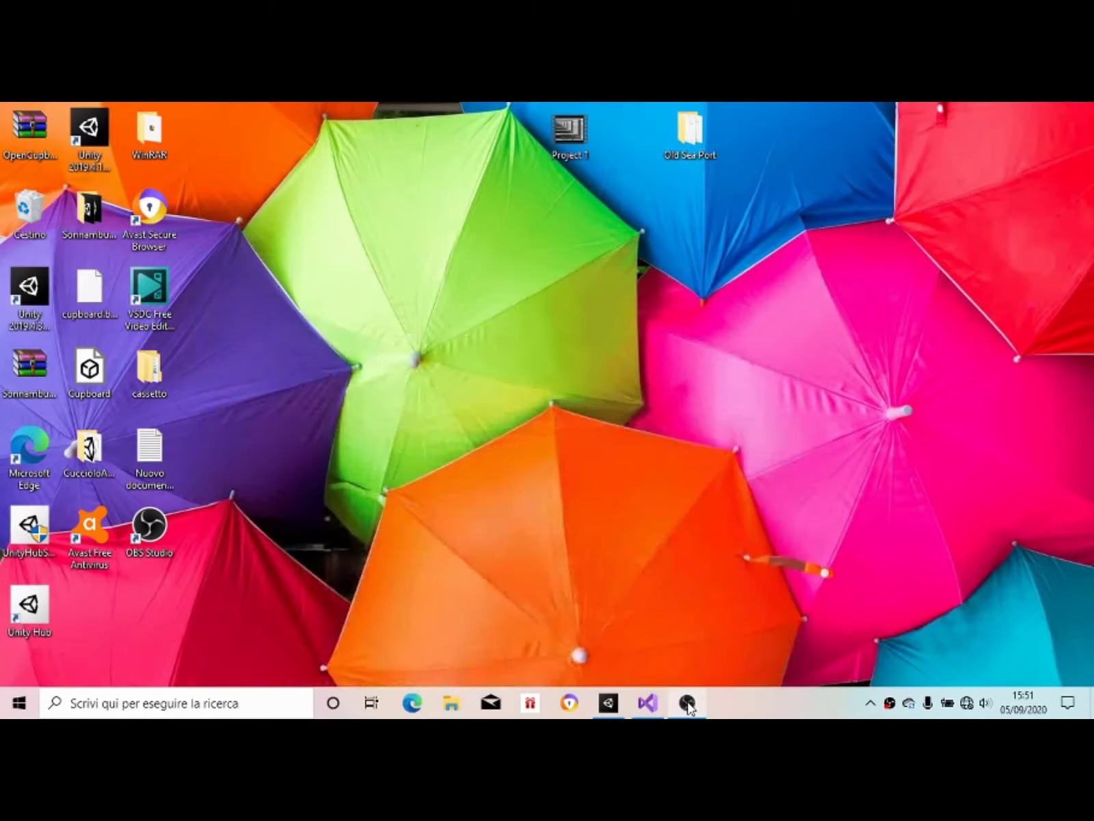
{"action": "left_click", "coordinate": [647, 711]}
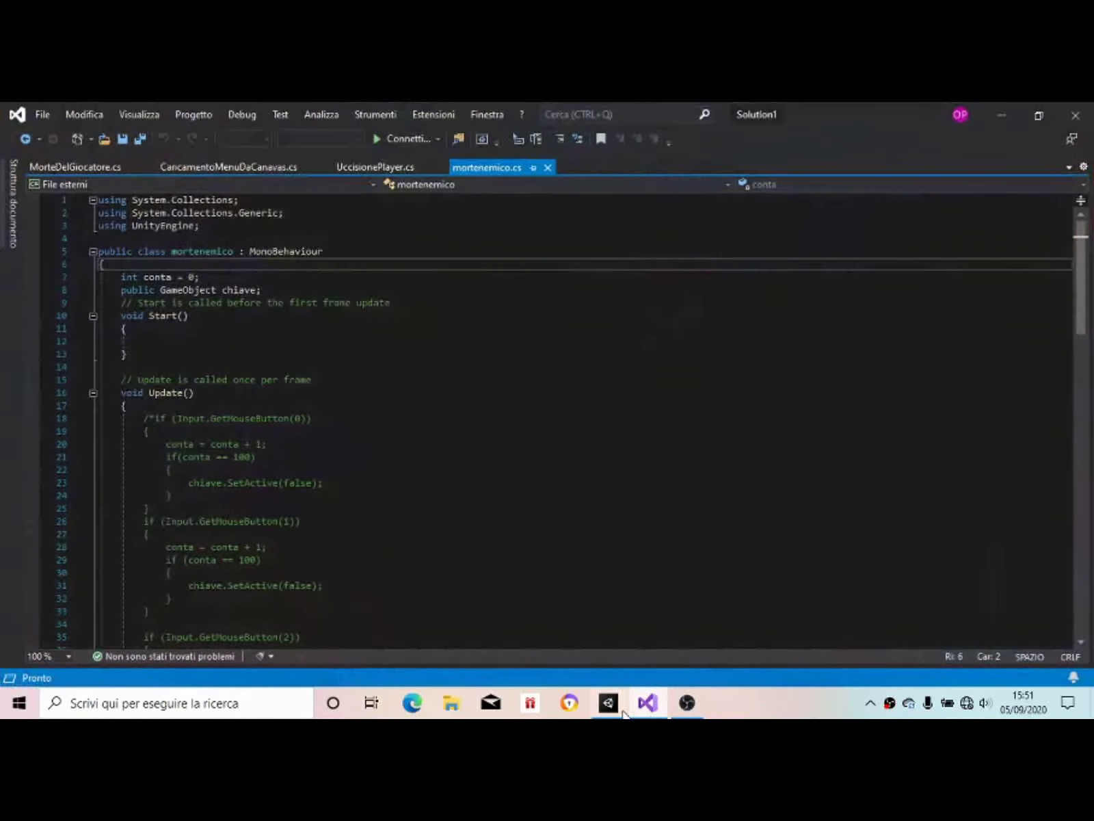
{"action": "left_click", "coordinate": [624, 714]}
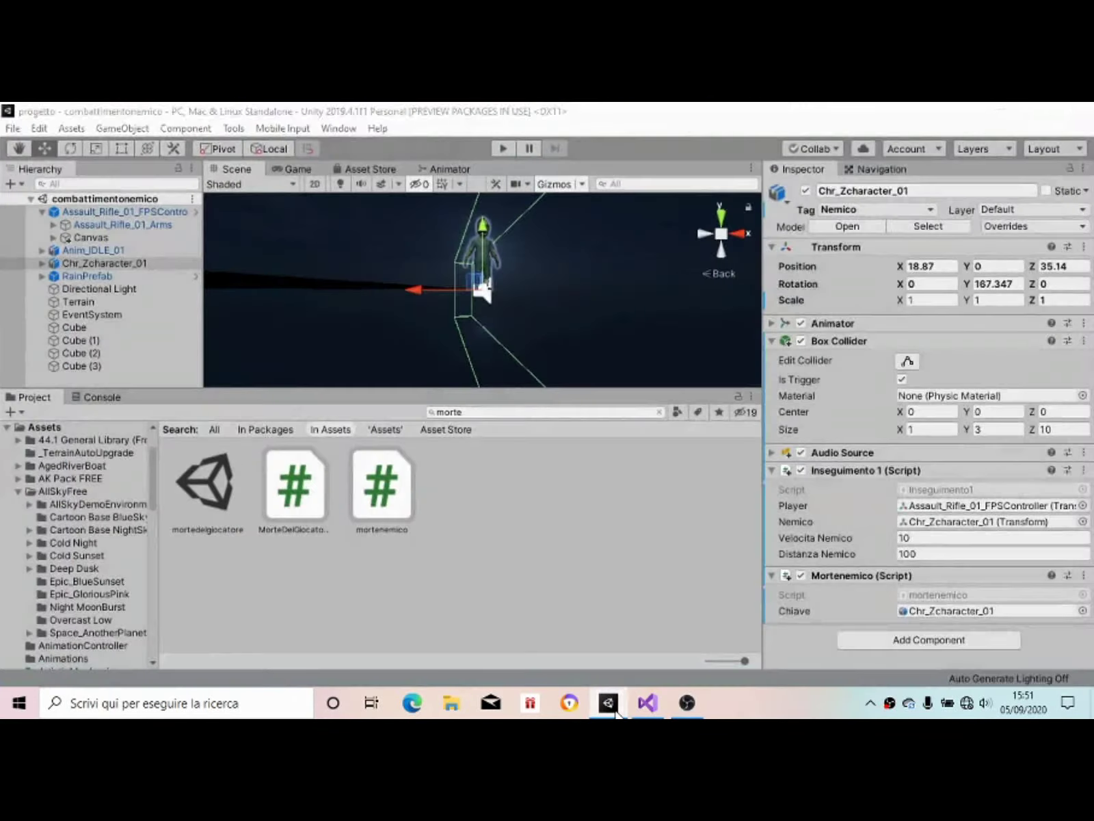
{"action": "left_click", "coordinate": [619, 714]}
{"action": "left_click", "coordinate": [618, 713]}
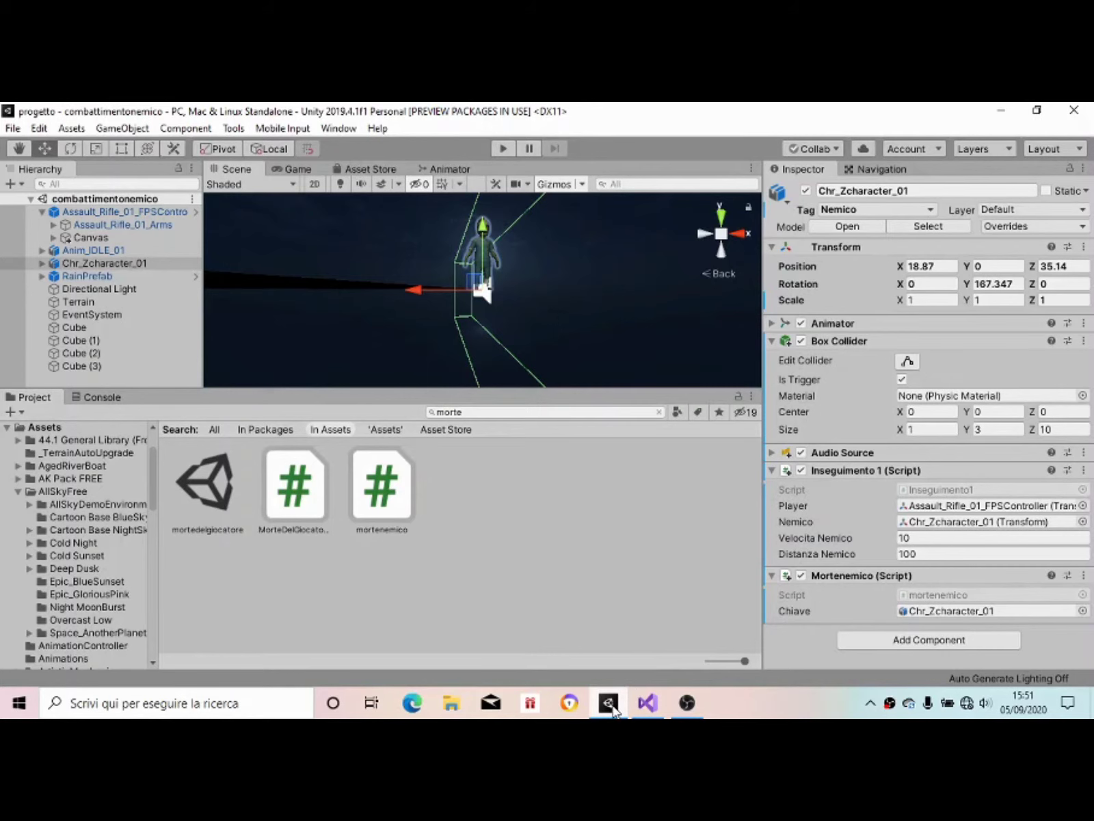
{"action": "mouse_move", "coordinate": [613, 712]}
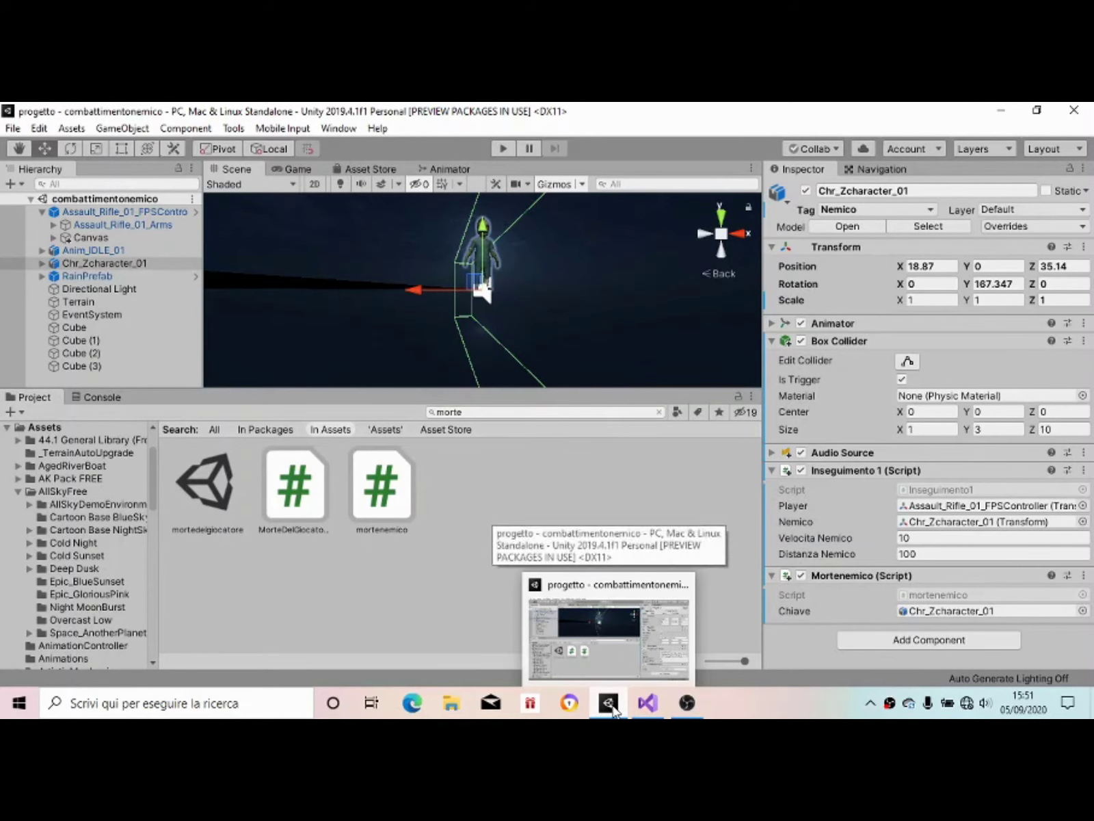
- Show UccisionePlayer.cs in Visual Studio, whose OnTriggerEnter loads scene 3 on a Nemico collision
{"action": "left_click", "coordinate": [649, 704]}
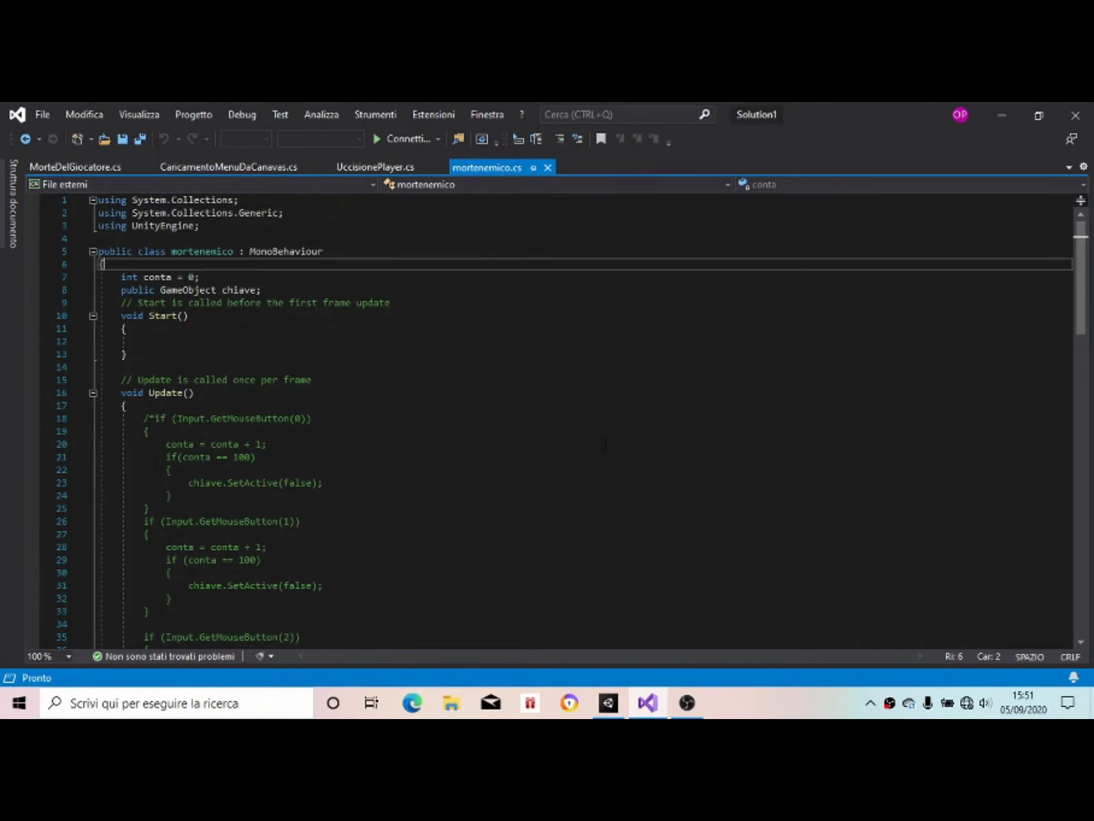
{"action": "left_click", "coordinate": [367, 170]}
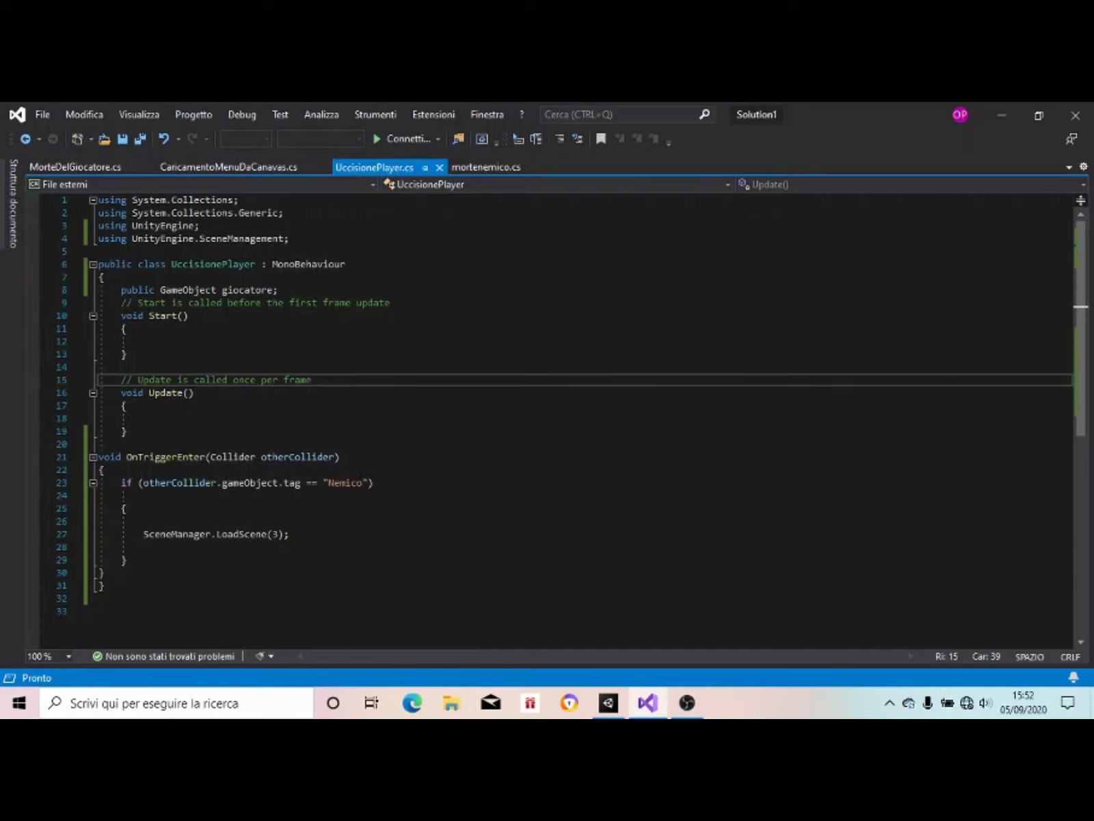
- Open Unity's Build Settings to confirm combattimentonemico sits at scene index 3
{"action": "left_click", "coordinate": [998, 113]}
{"action": "left_click", "coordinate": [20, 129]}
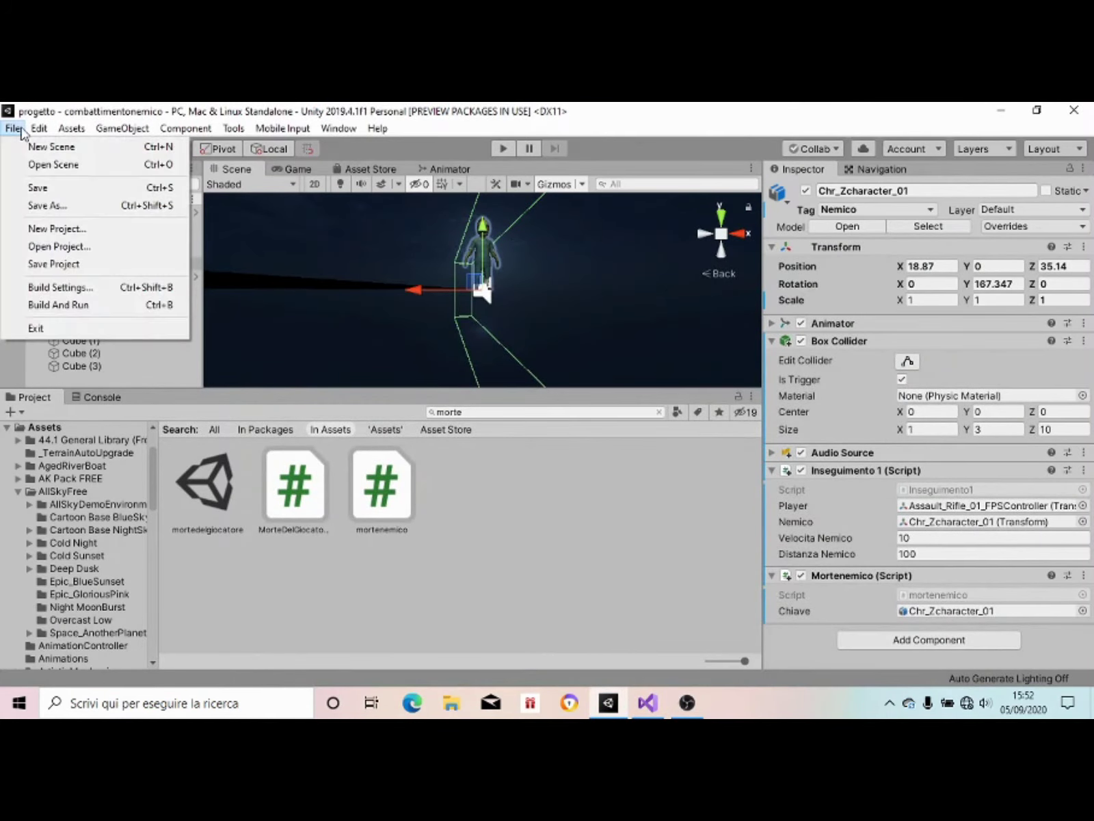
{"action": "left_click", "coordinate": [62, 289]}
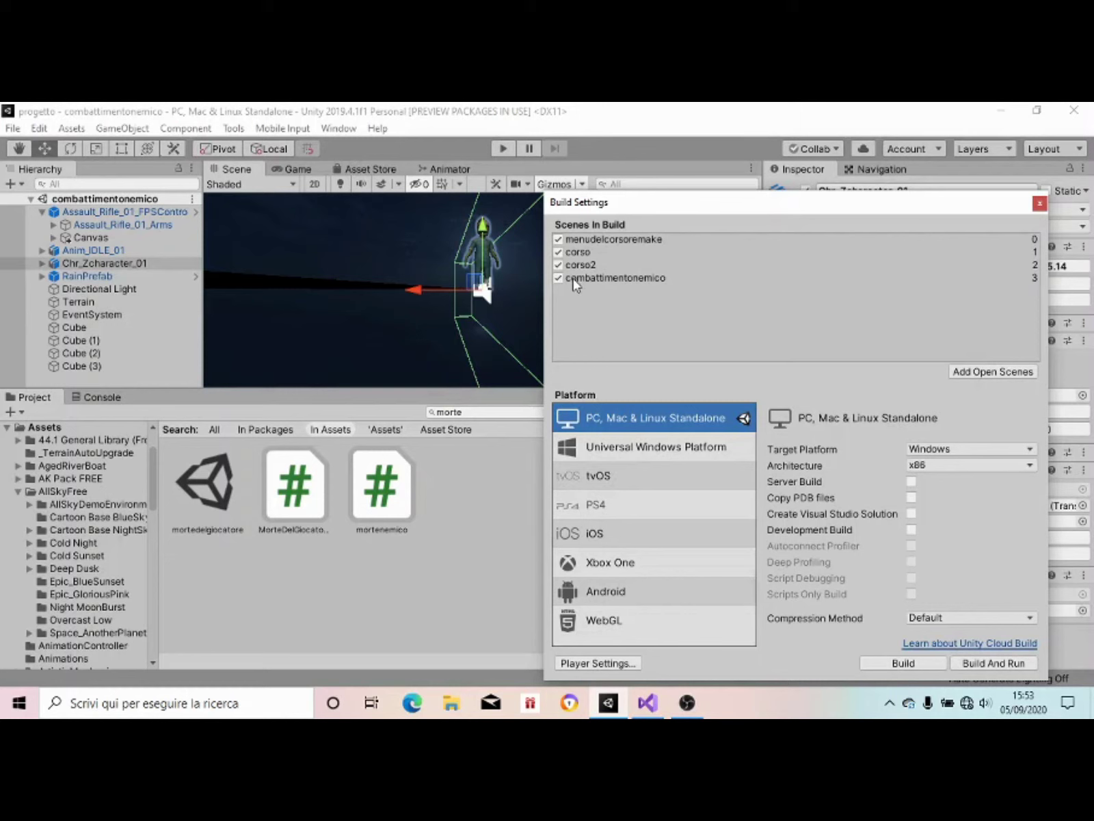
- Go back from the build list to the UccisionePlayer script in Visual Studio
{"action": "left_click", "coordinate": [469, 548]}
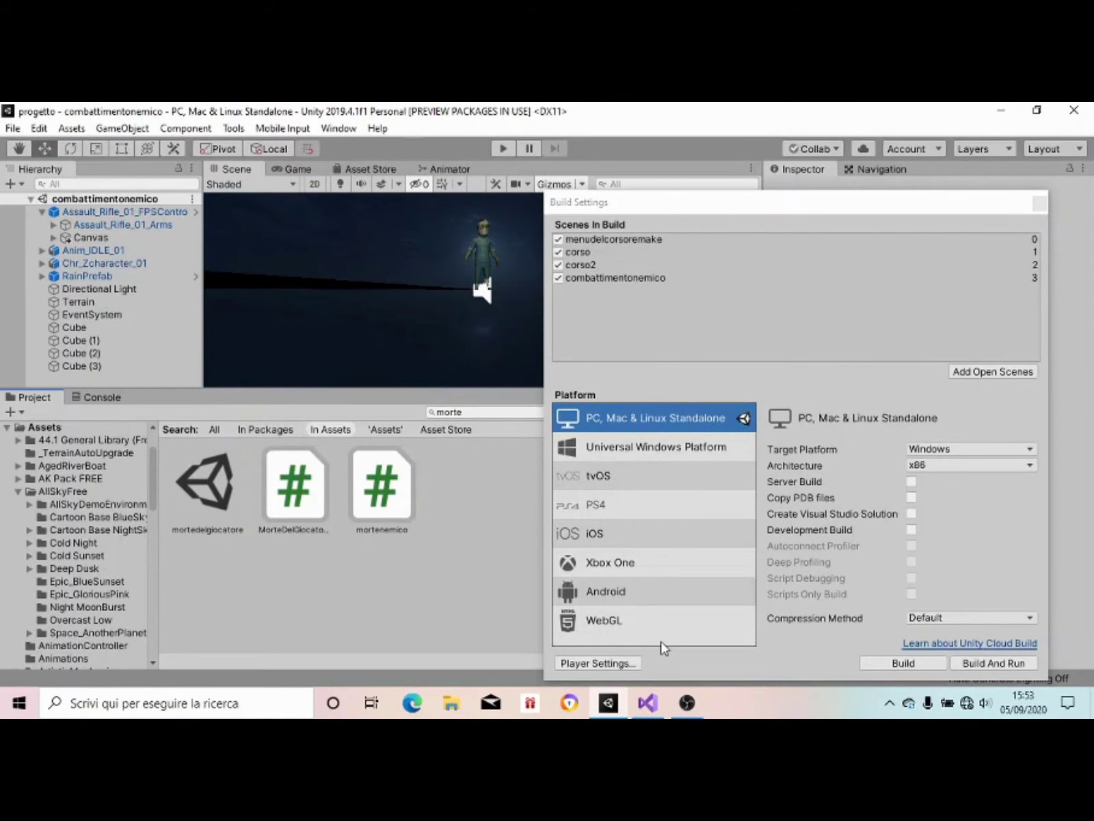
{"action": "left_click", "coordinate": [688, 709]}
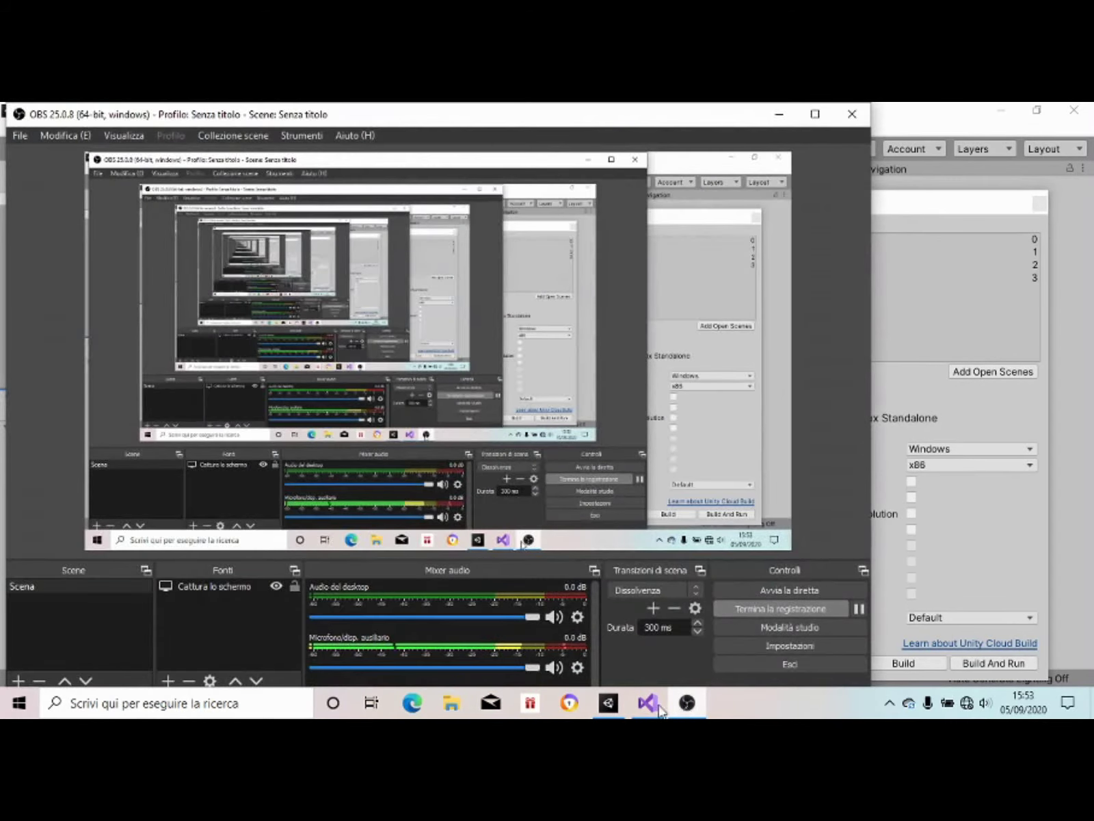
{"action": "left_click", "coordinate": [608, 703]}
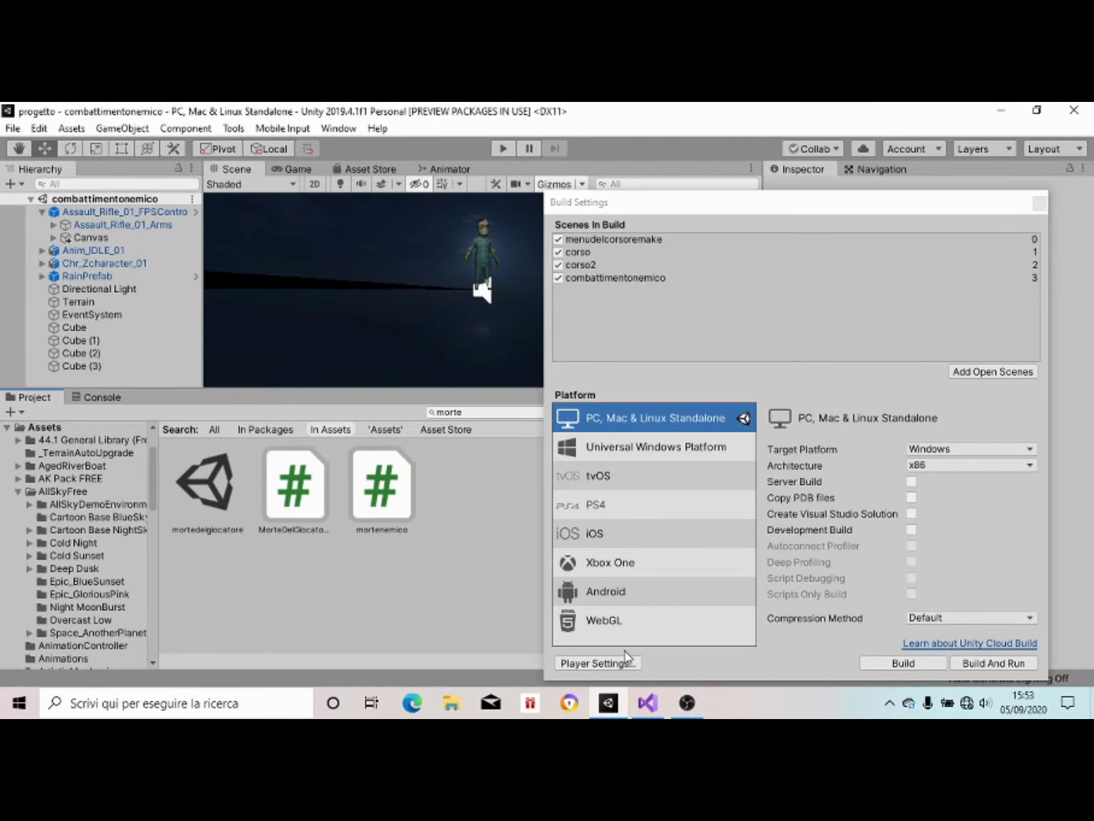
{"action": "left_click", "coordinate": [647, 703]}
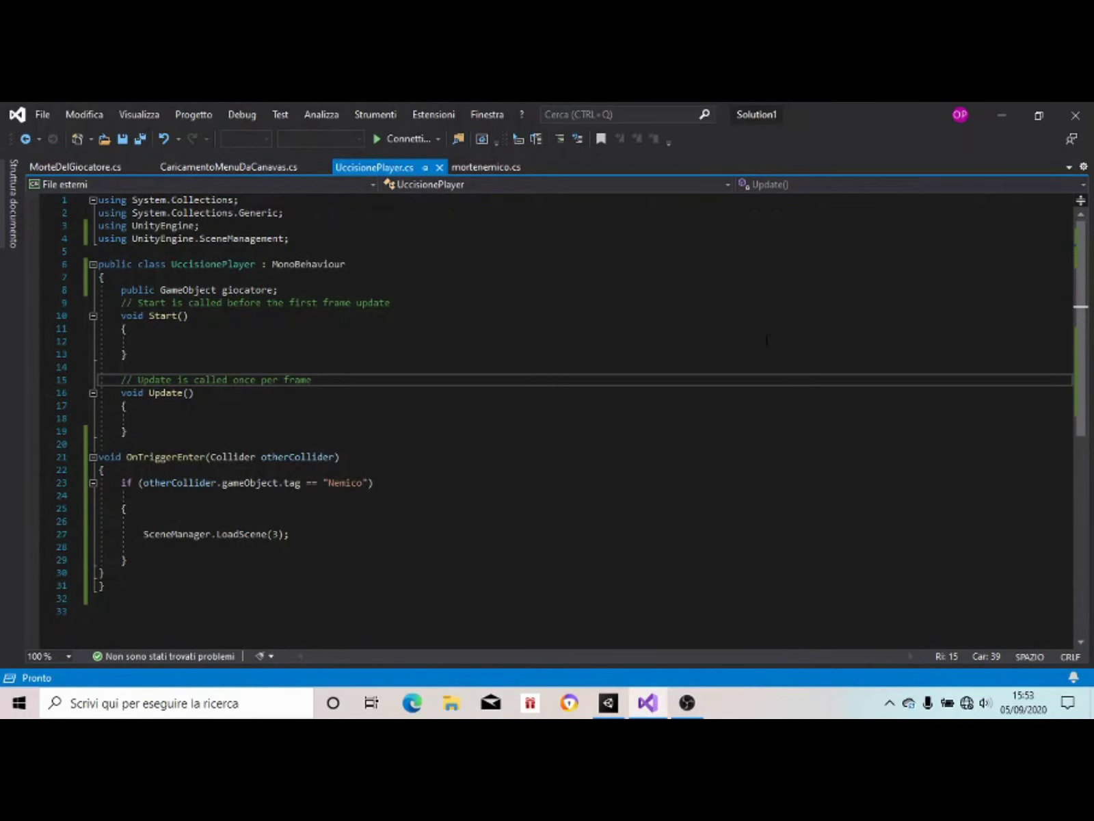
- Select Chr_Zcharacter_01, close Build Settings, and run the combattimentonemico scene in Play mode
{"action": "left_click", "coordinate": [1004, 111]}
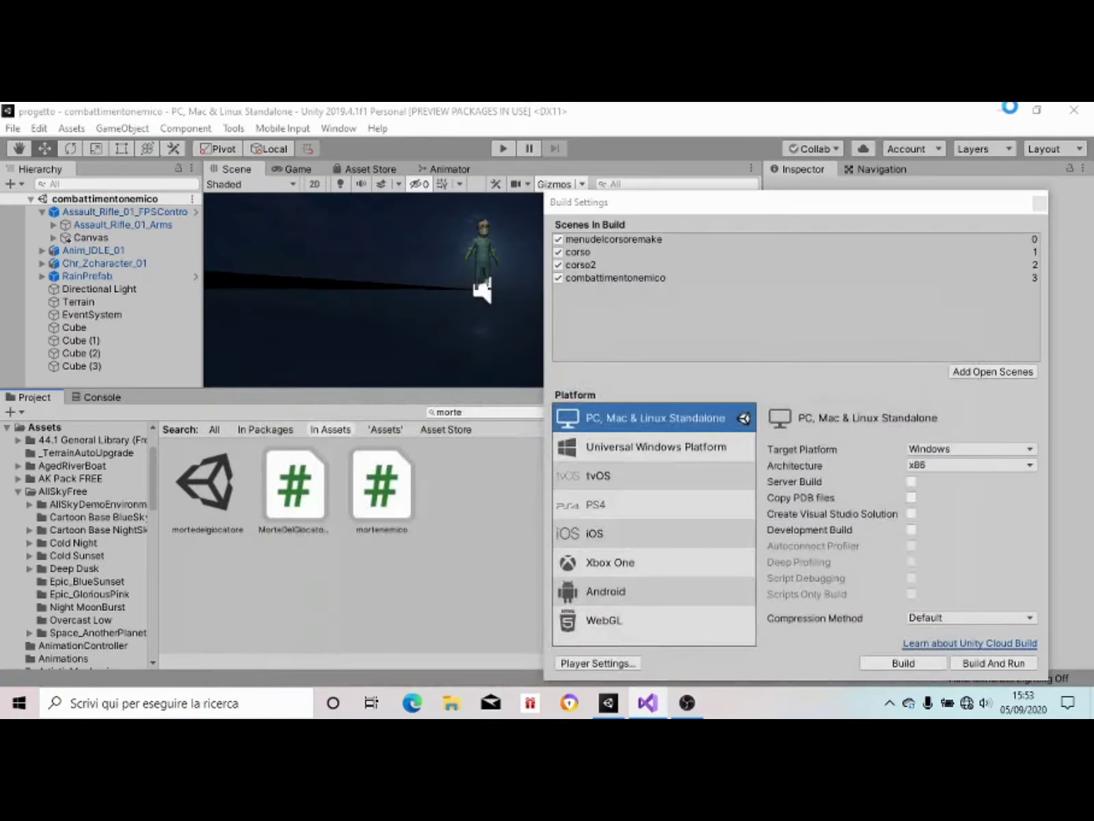
{"action": "left_click", "coordinate": [102, 265]}
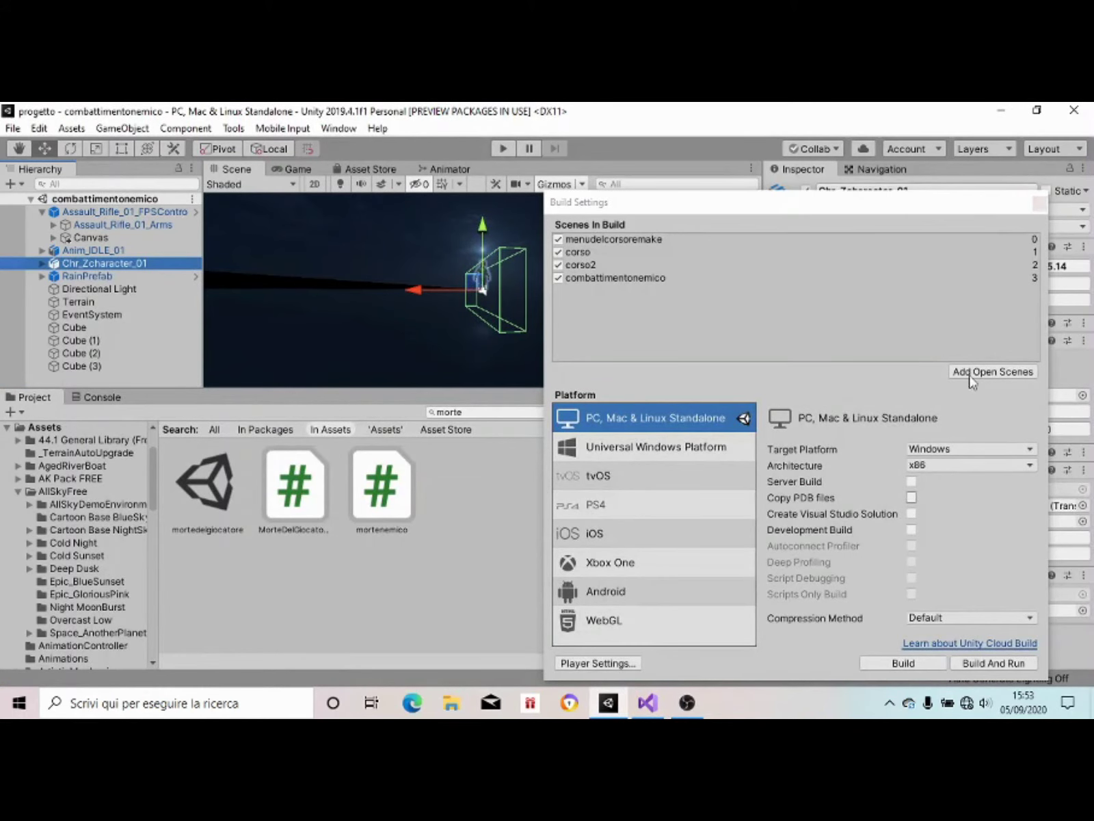
{"action": "left_click", "coordinate": [1039, 204]}
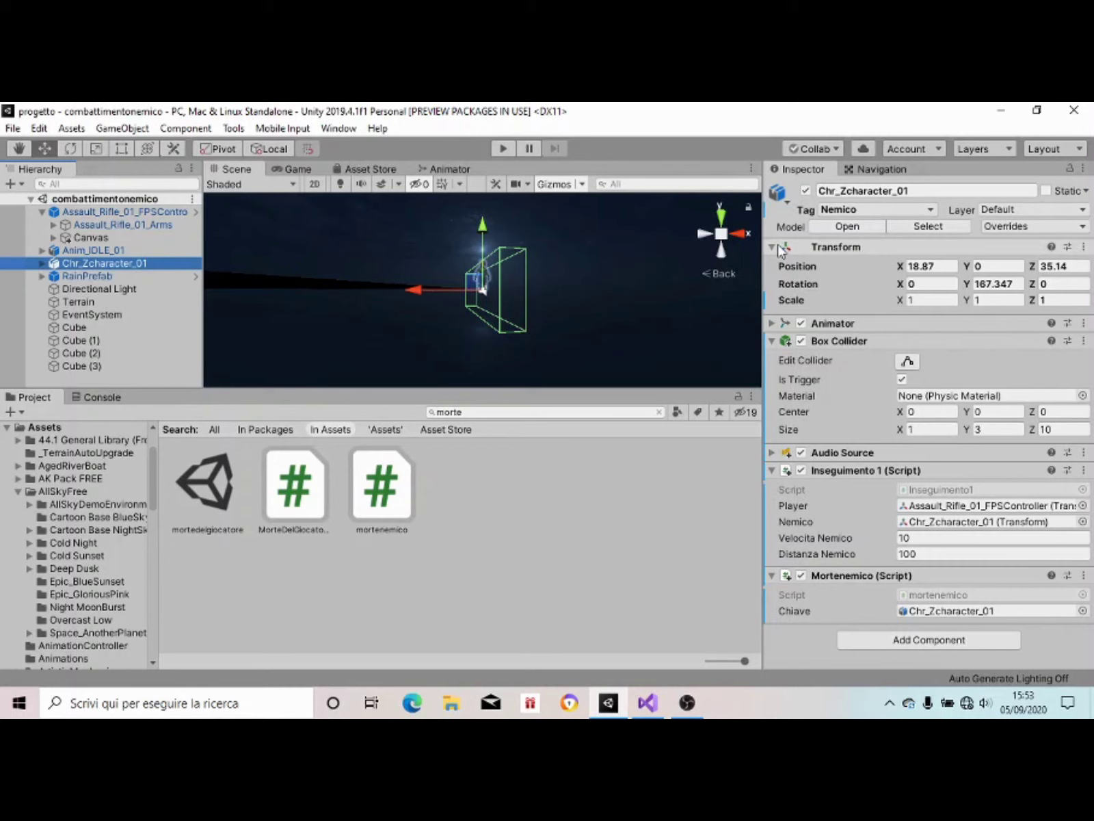
{"action": "left_click", "coordinate": [502, 149]}
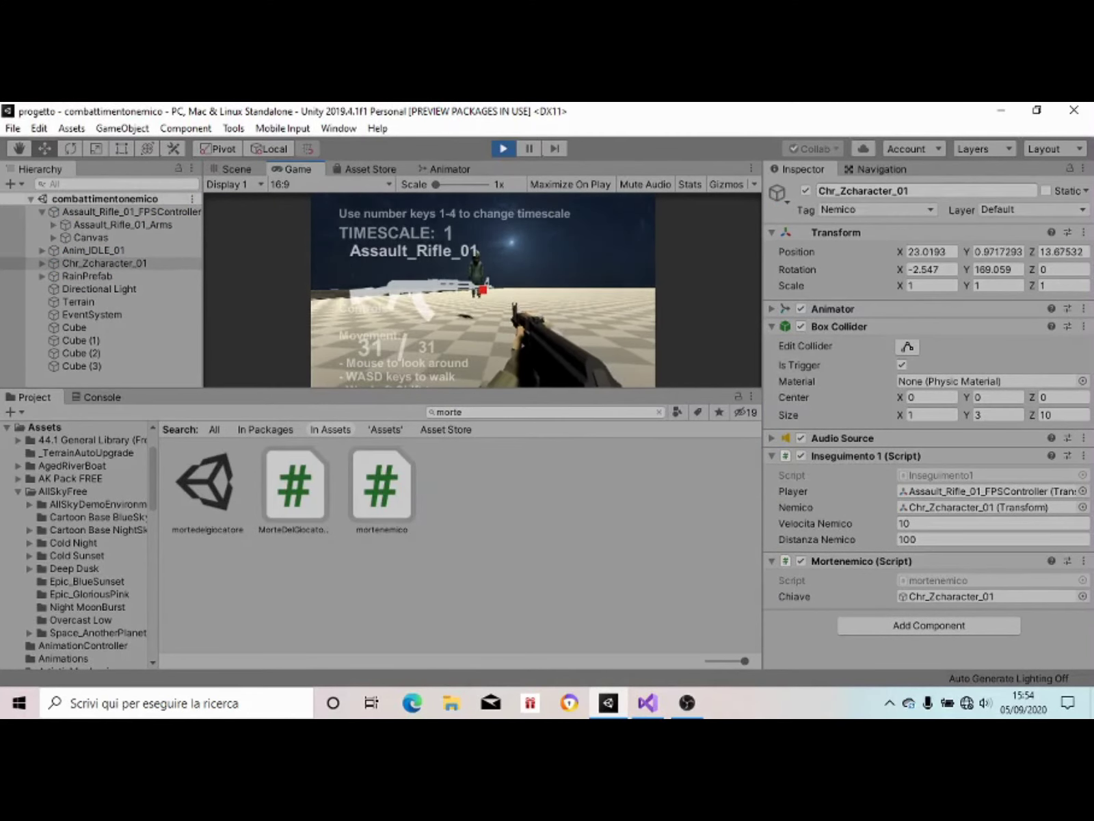
- Fire two shots at the enemy in the Game view, then exit Play mode
{"action": "left_click", "coordinate": [483, 290]}
{"action": "left_click", "coordinate": [483, 290]}
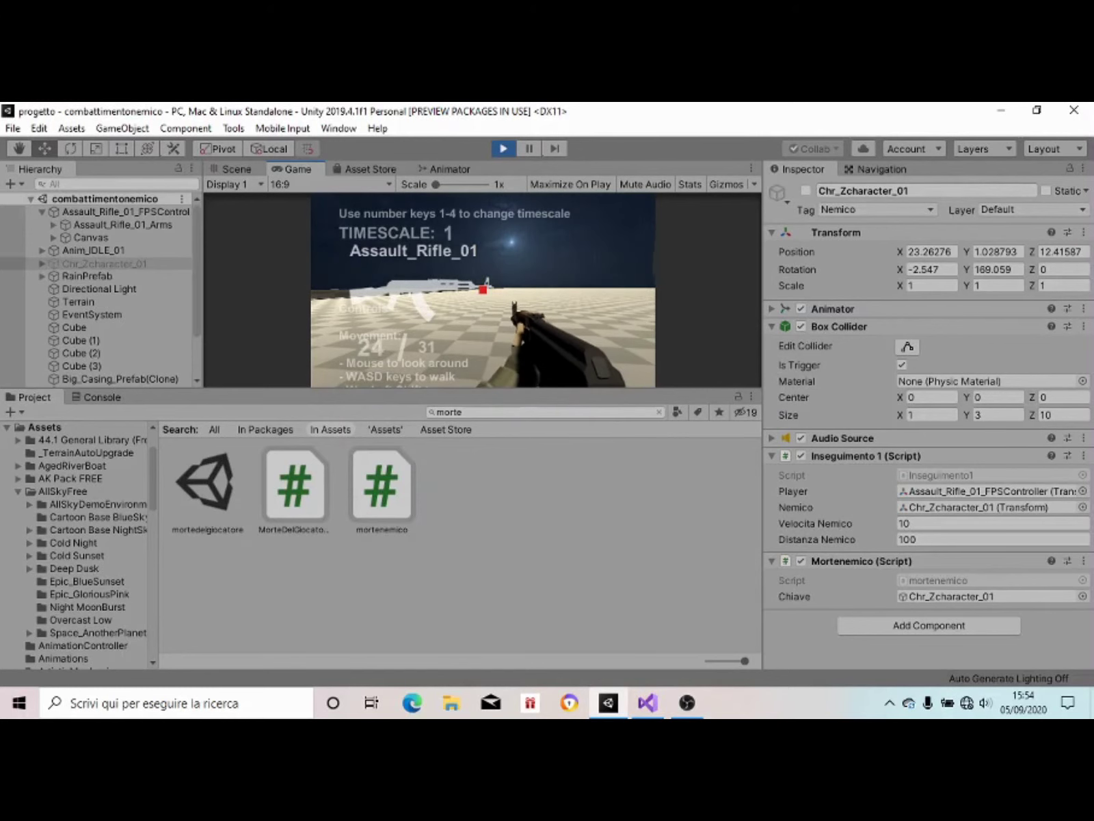
{"action": "key", "text": "Escape"}
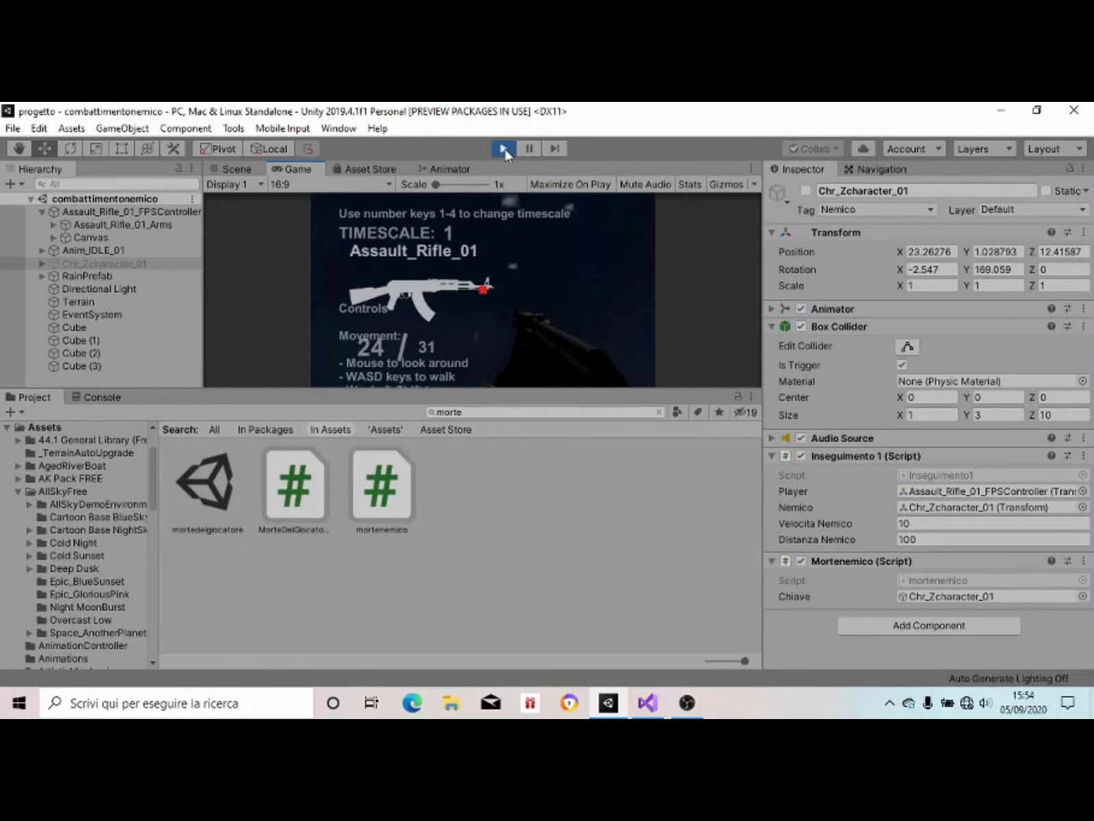
{"action": "left_click", "coordinate": [503, 149]}
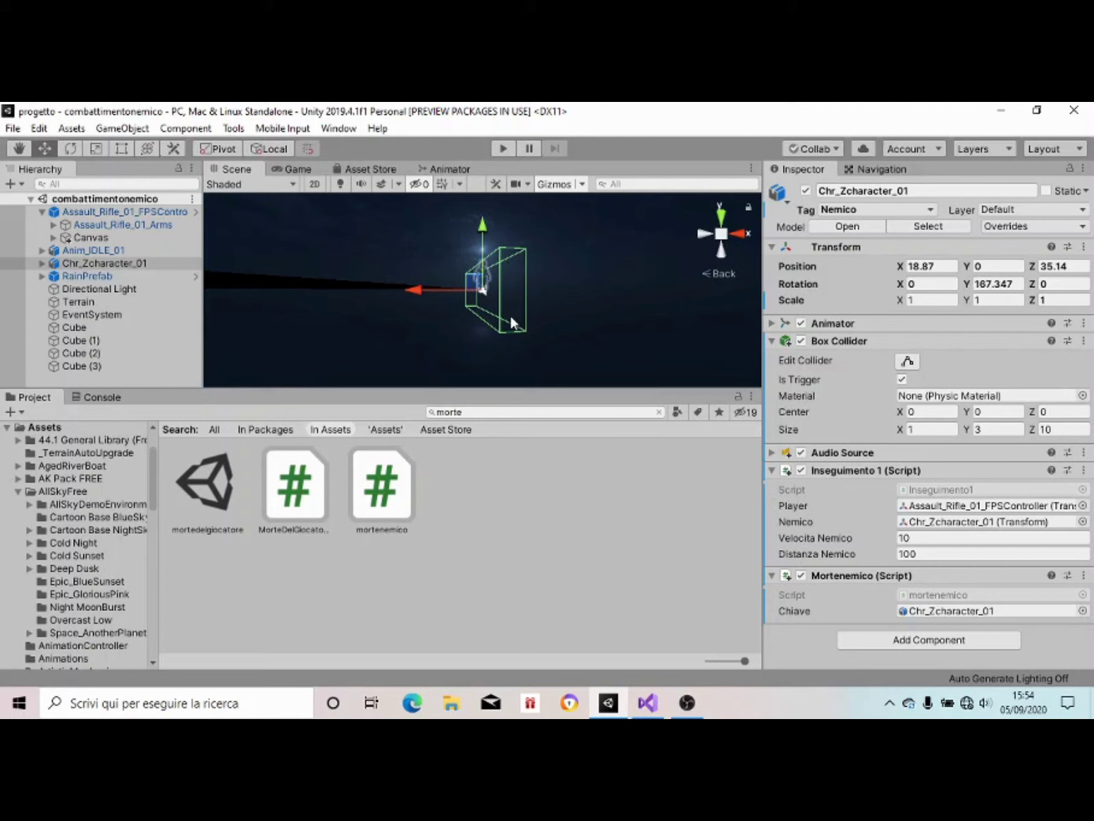
- Review UccisionePlayer.cs in Visual Studio again, then rerun the scene in Play mode
{"action": "left_click", "coordinate": [646, 702]}
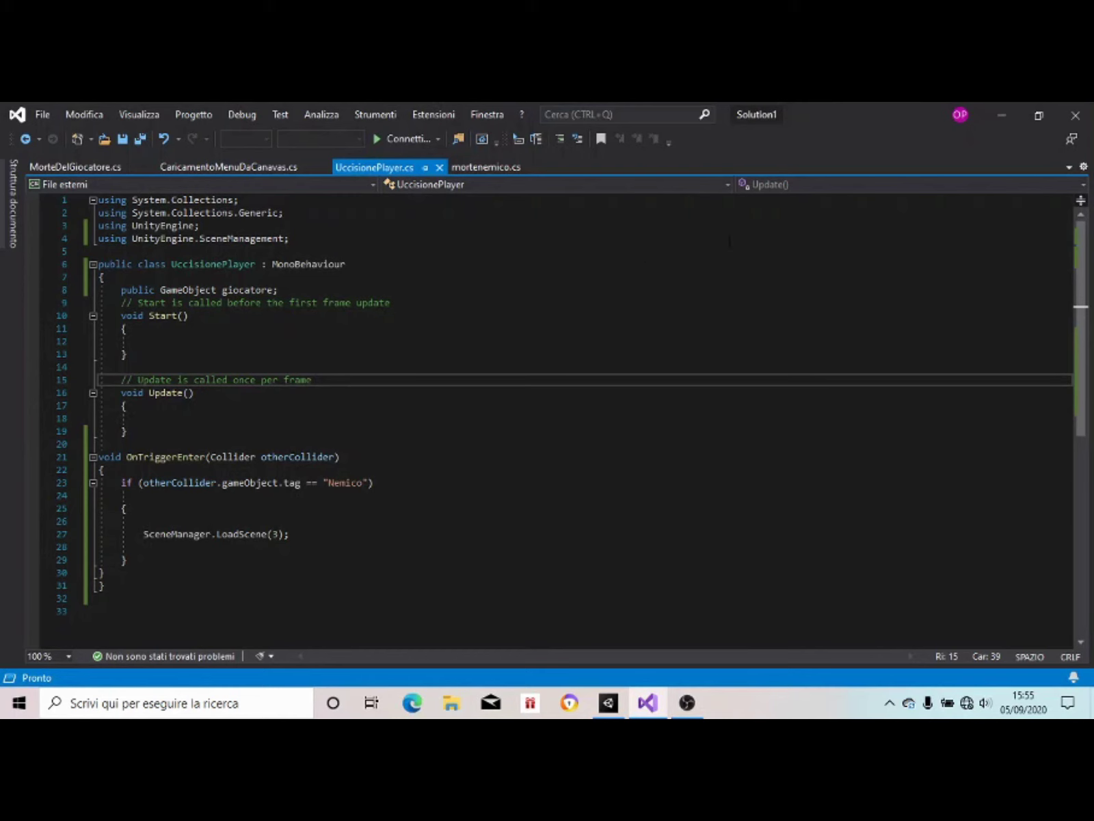
{"action": "left_click", "coordinate": [997, 109]}
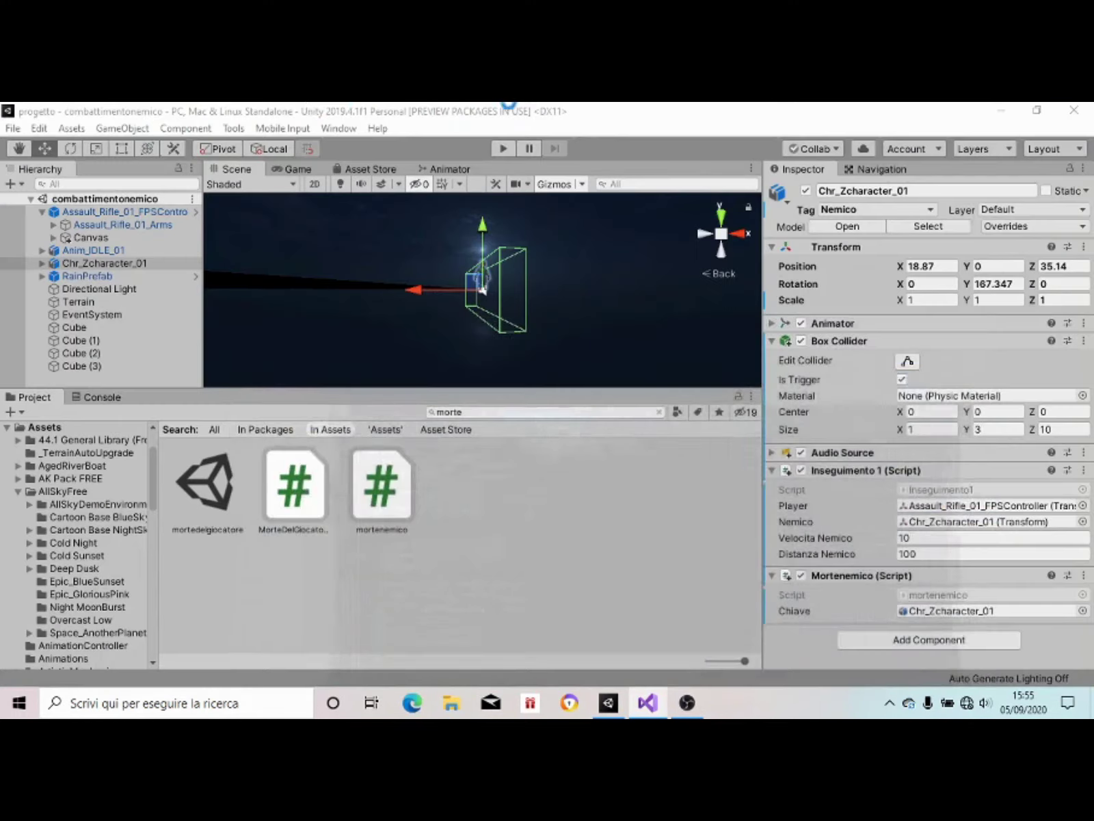
{"action": "left_click", "coordinate": [507, 150]}
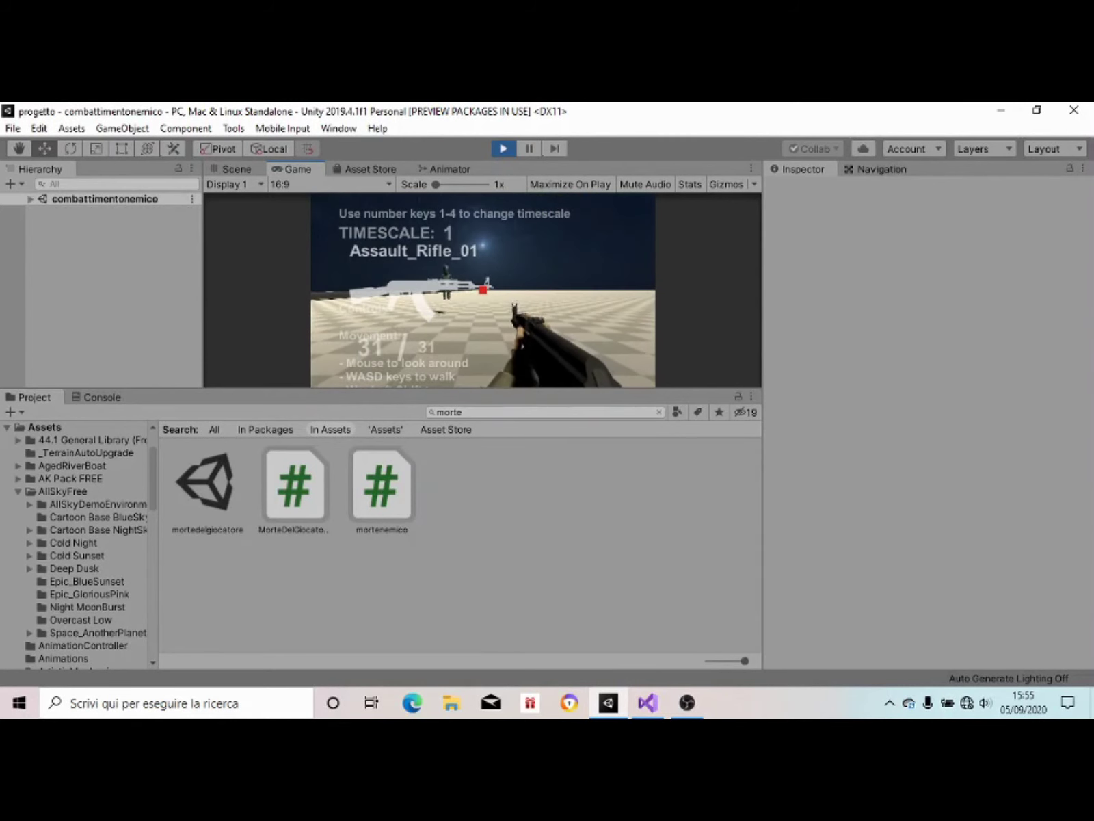
- Trigger the rifle's inspect pose with T, then exit Play mode back to the editor
{"action": "key", "text": "t"}
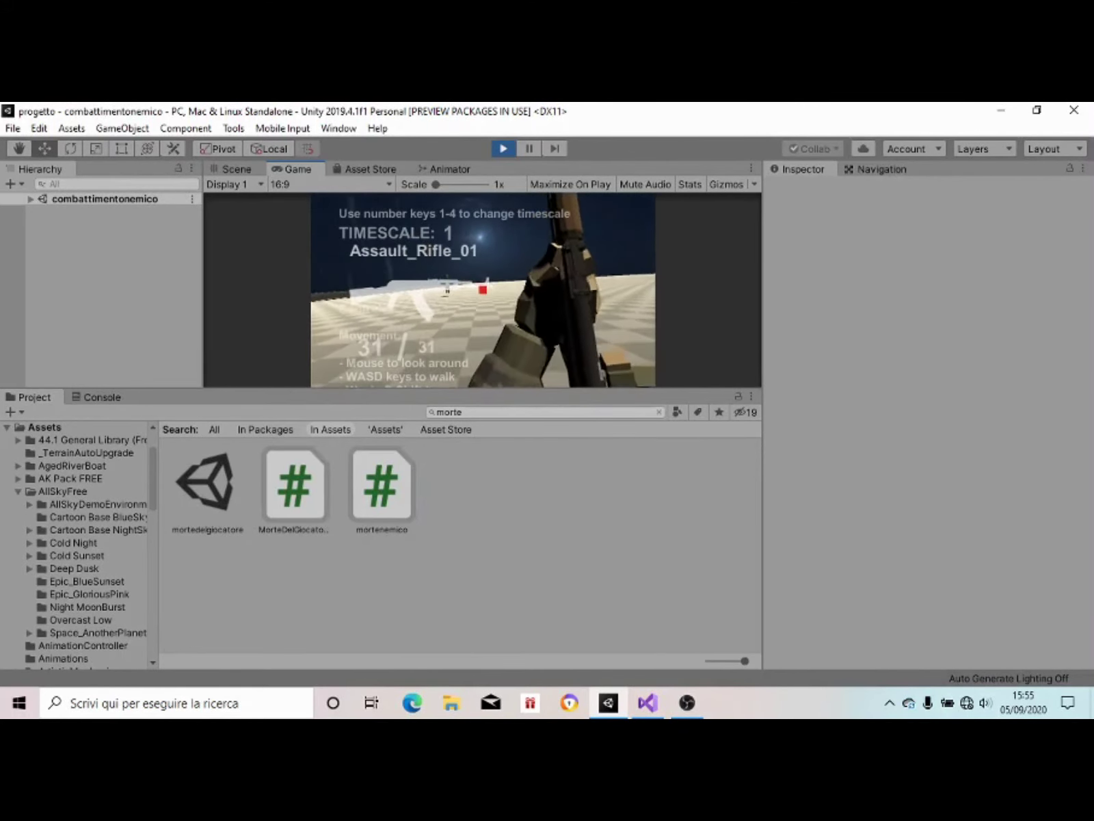
{"action": "key", "text": "Escape"}
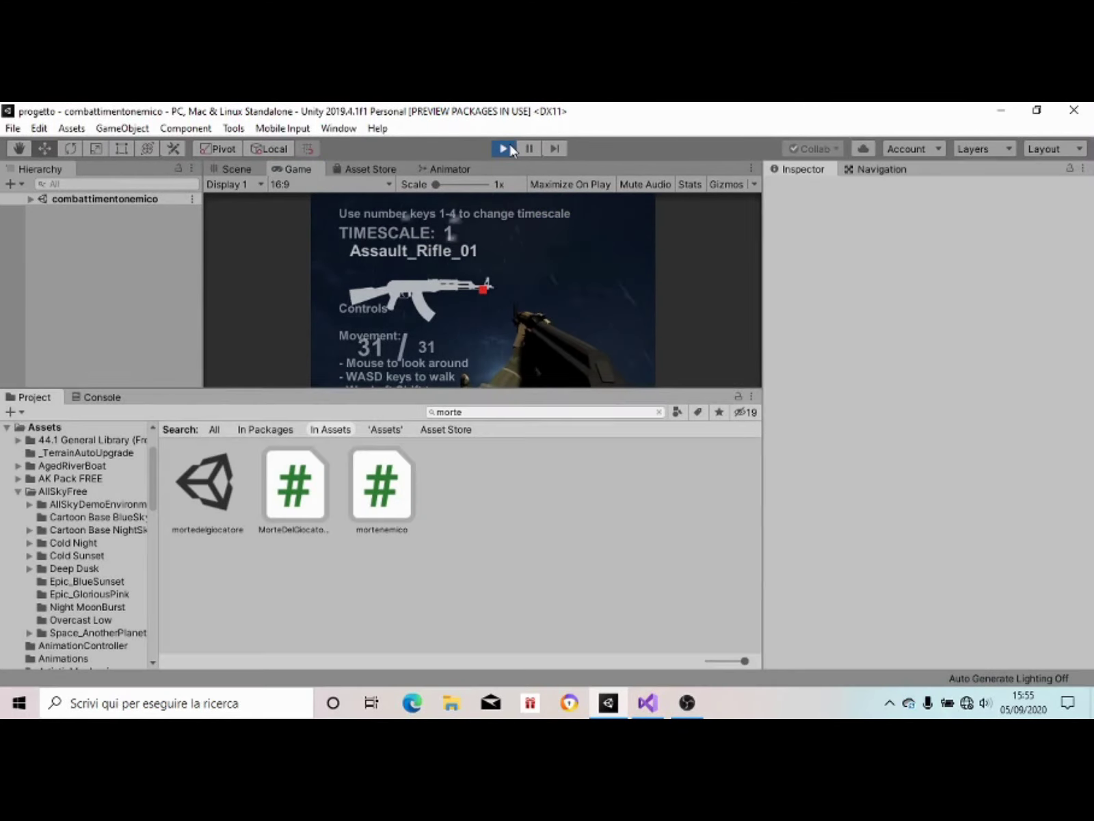
{"action": "left_click", "coordinate": [510, 145]}
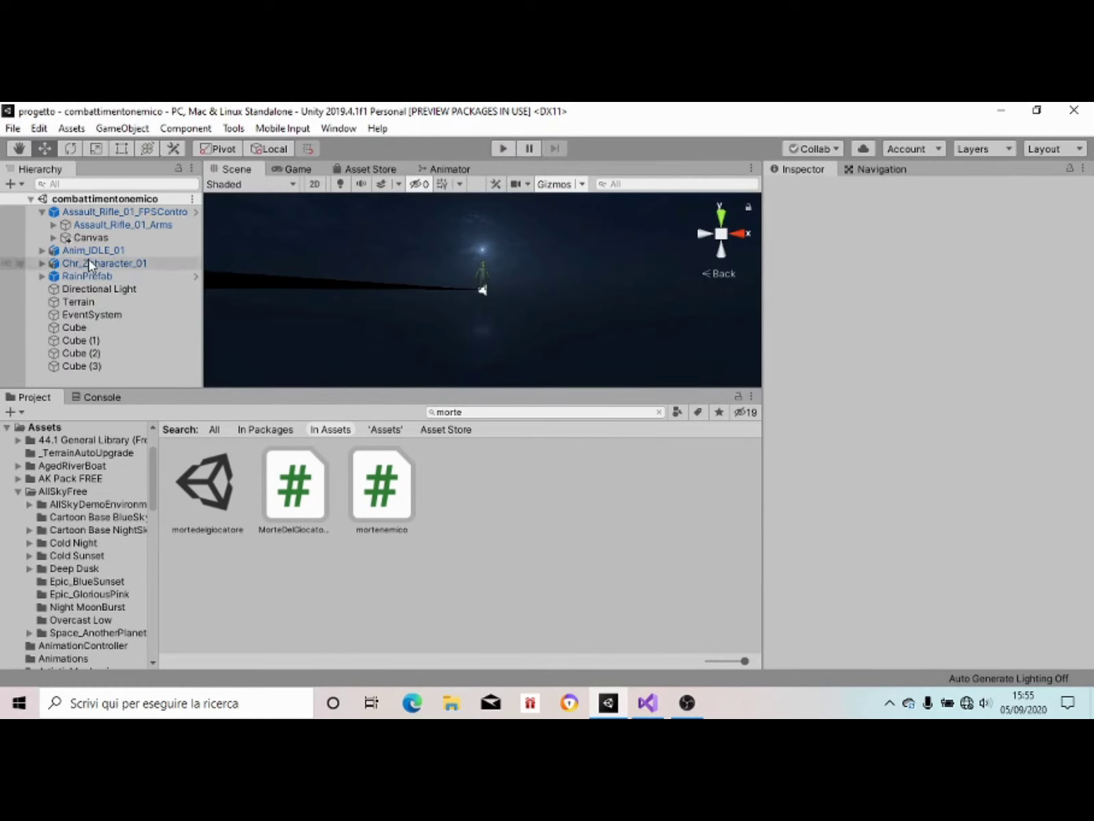
- Take a final look at UccisionePlayer.cs, then minimize Visual Studio to reveal OBS Studio
{"action": "left_click", "coordinate": [689, 708]}
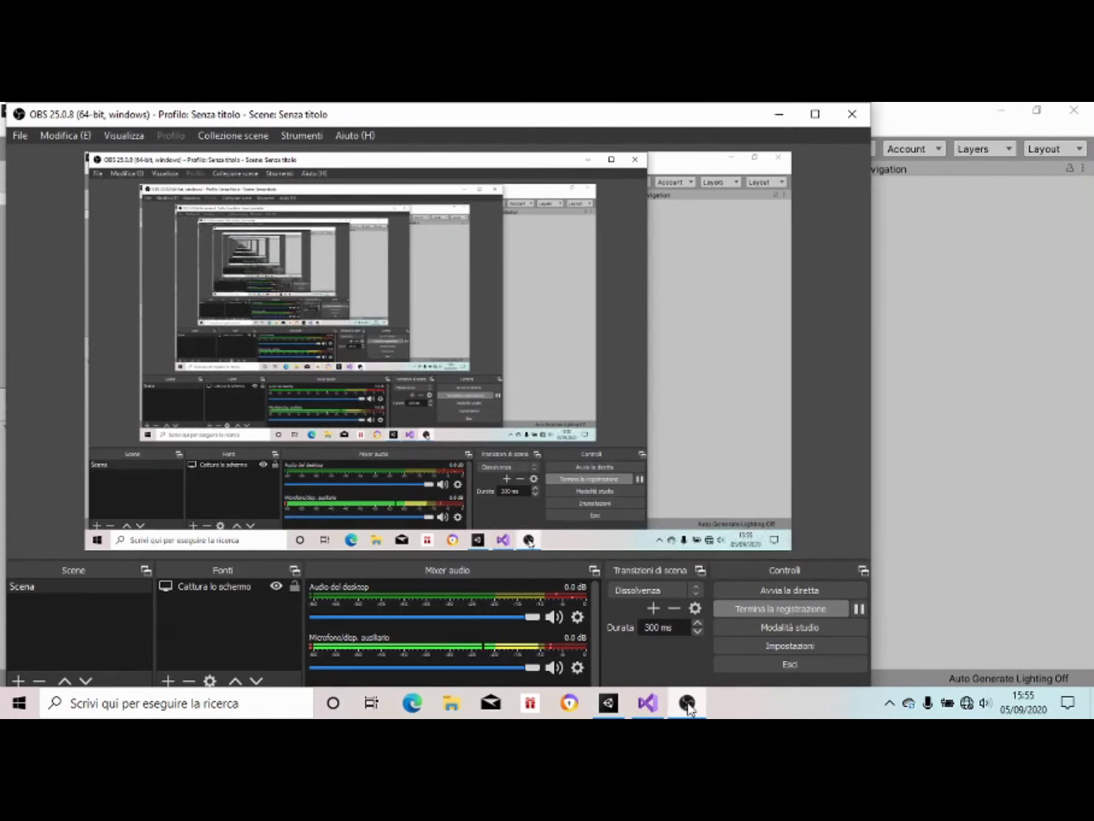
{"action": "left_click", "coordinate": [646, 709]}
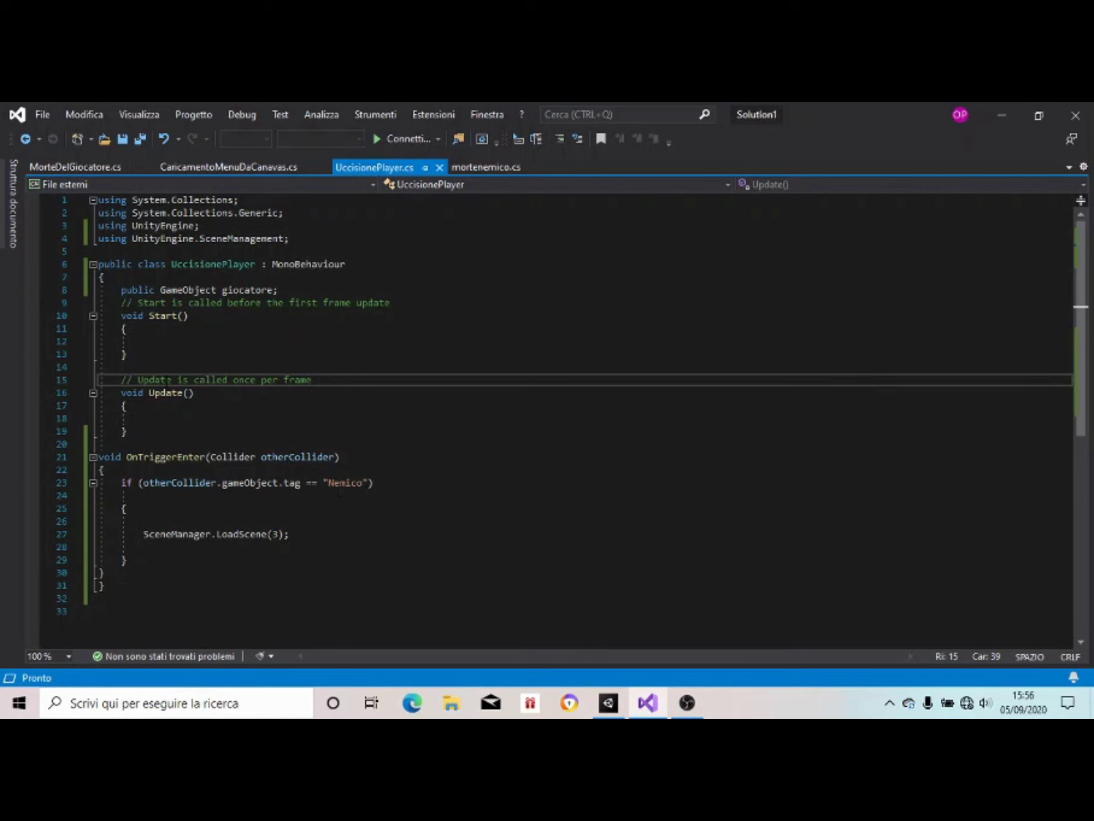
{"action": "left_click", "coordinate": [1003, 114]}
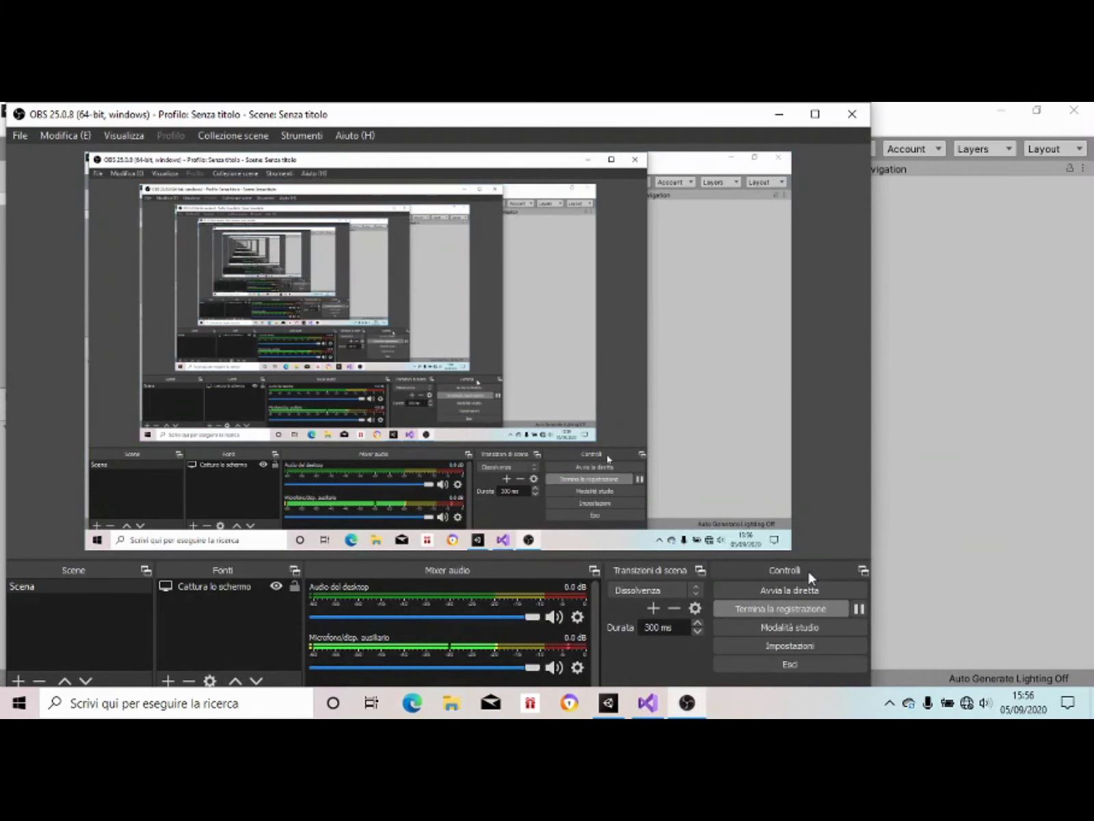